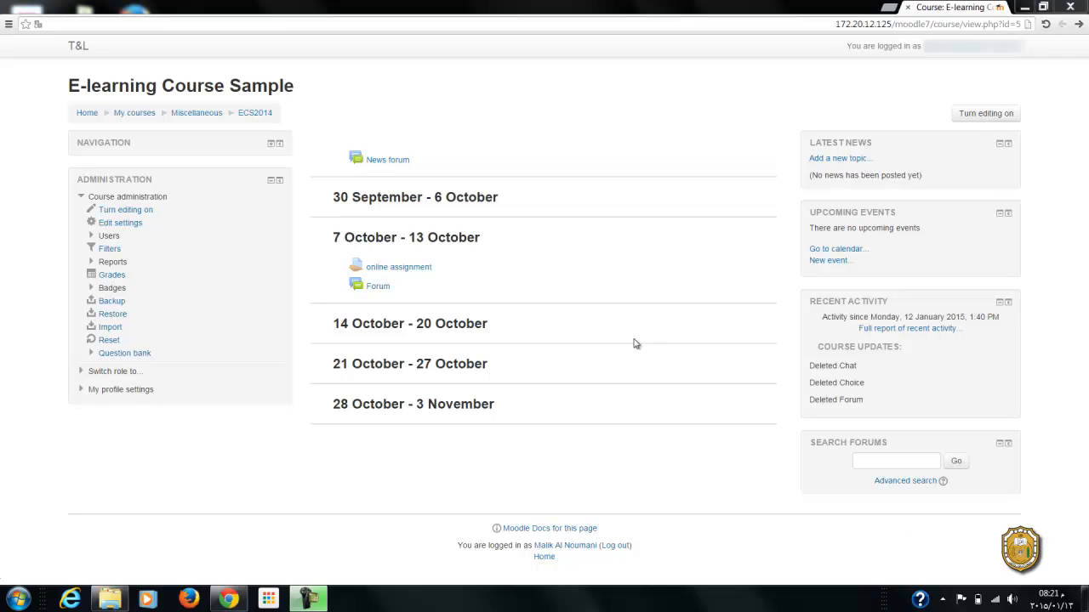
- Turn on course editing and add a Choice activity to the general section above the weekly sections
{"action": "left_click", "coordinate": [977, 116]}
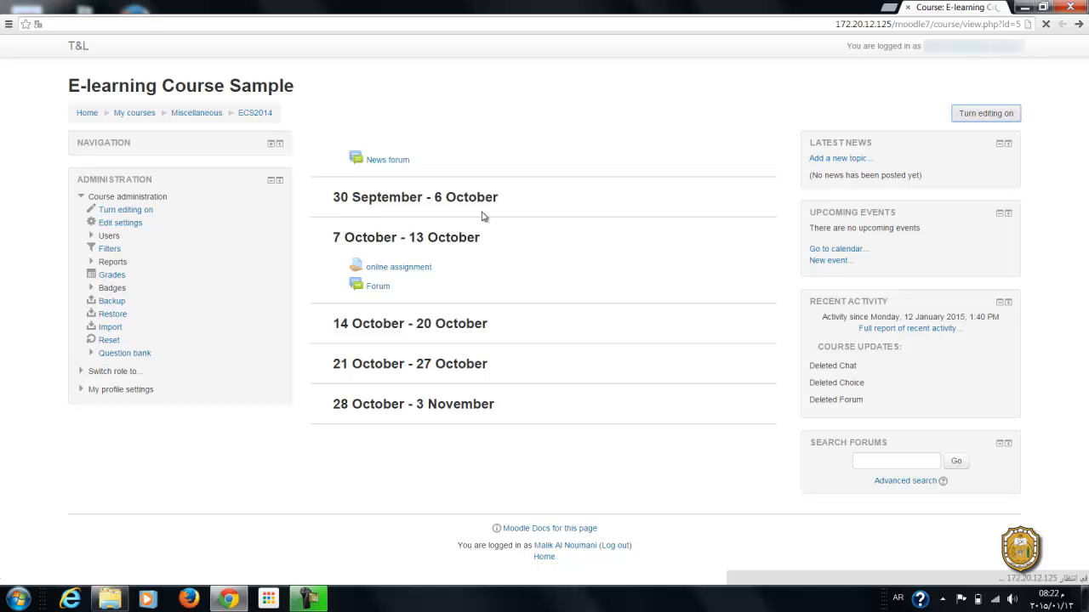
{"action": "left_click", "coordinate": [687, 185]}
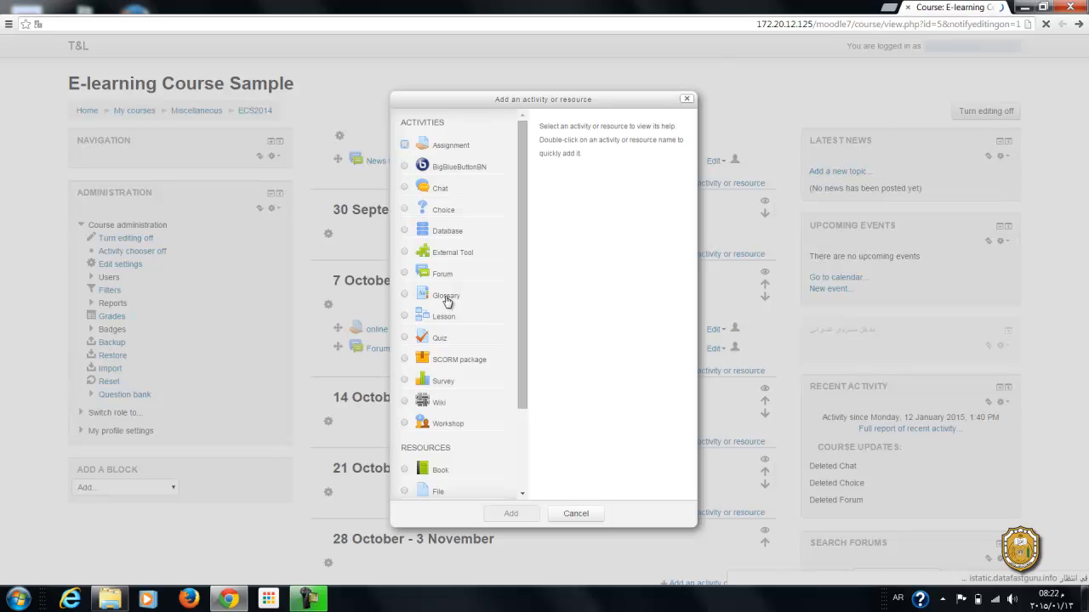
{"action": "left_click", "coordinate": [442, 211]}
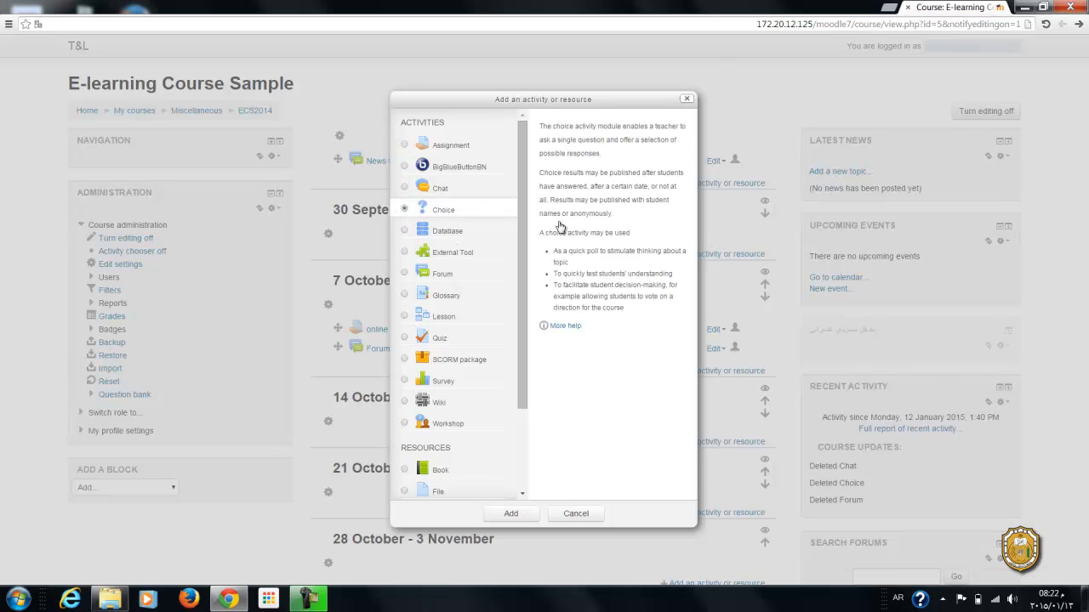
{"action": "left_click", "coordinate": [515, 514]}
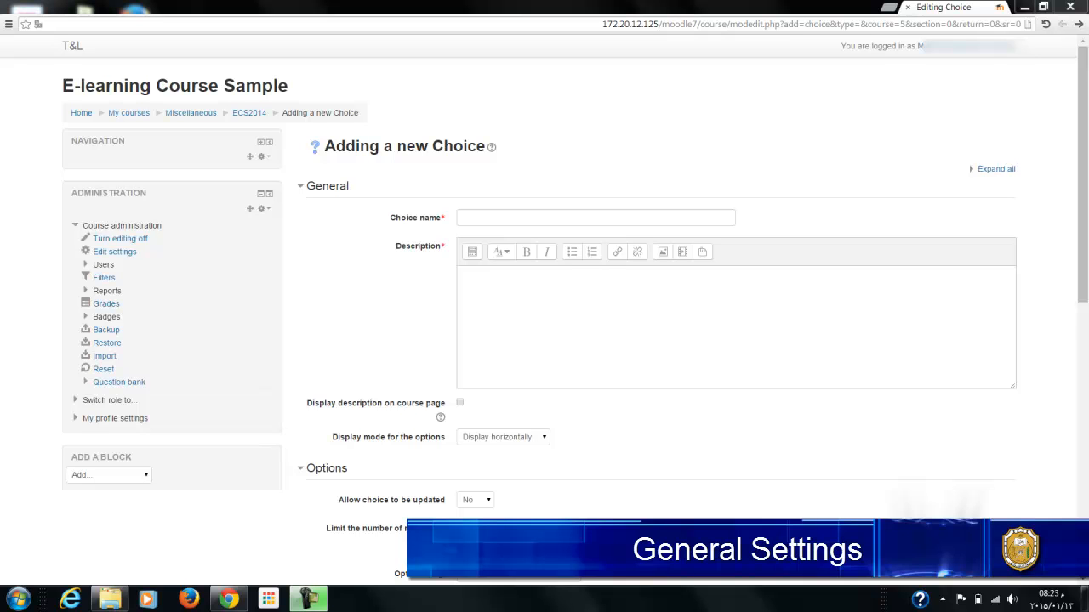
- Name the choice "a week for presention" and enter the description "only 5 students per week"
{"action": "left_click", "coordinate": [595, 218]}
{"action": "type", "text": "a"}
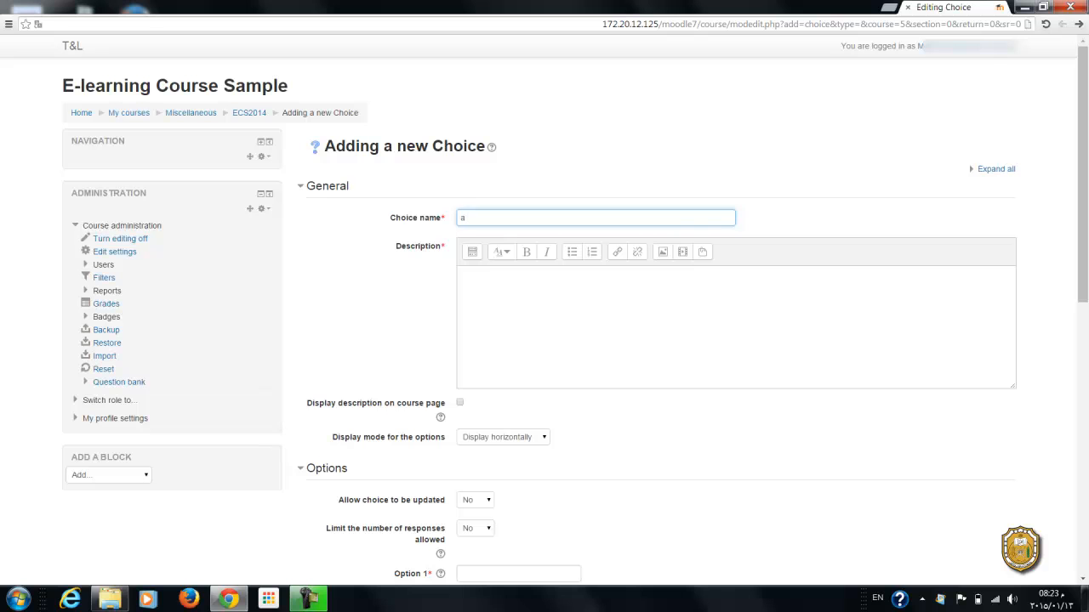
{"action": "type", "text": "week for presention"}
{"action": "left_click", "coordinate": [461, 274]}
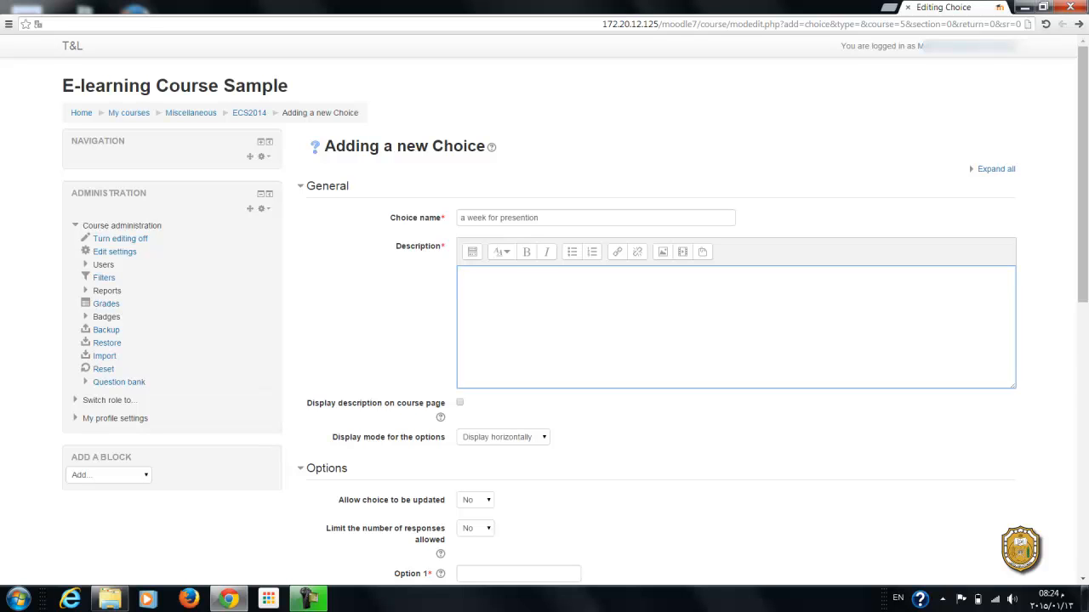
{"action": "type", "text": "nly 5 students per week"}
- Set the display mode for the choice's options to Display vertically
{"action": "scroll", "coordinate": [1083, 255], "scroll_direction": "down", "scroll_amount": 3}
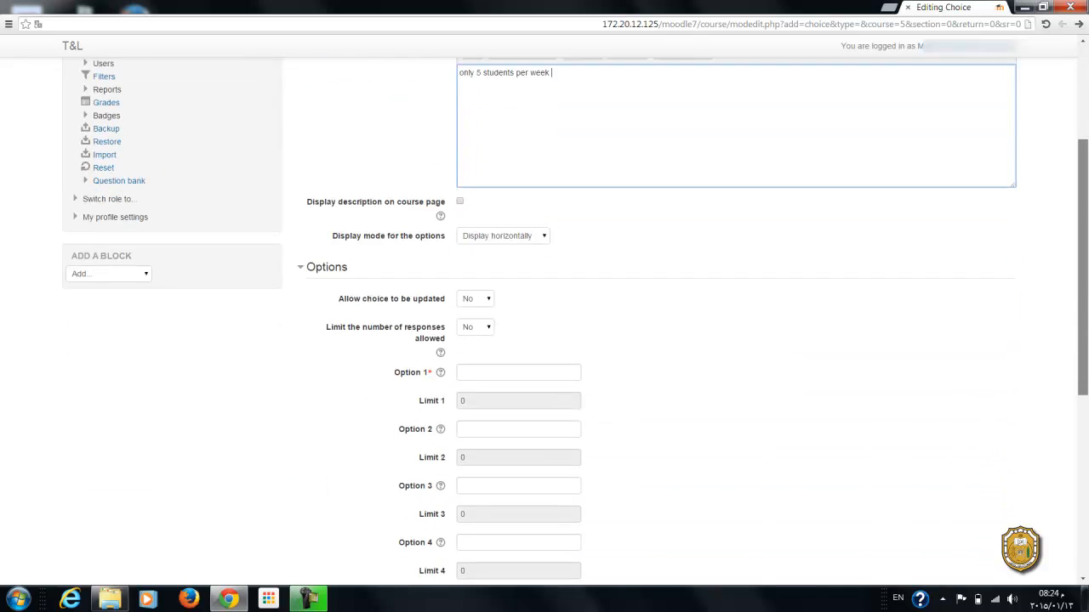
{"action": "left_click_drag", "start_coordinate": [1083, 272], "coordinate": [1083, 273]}
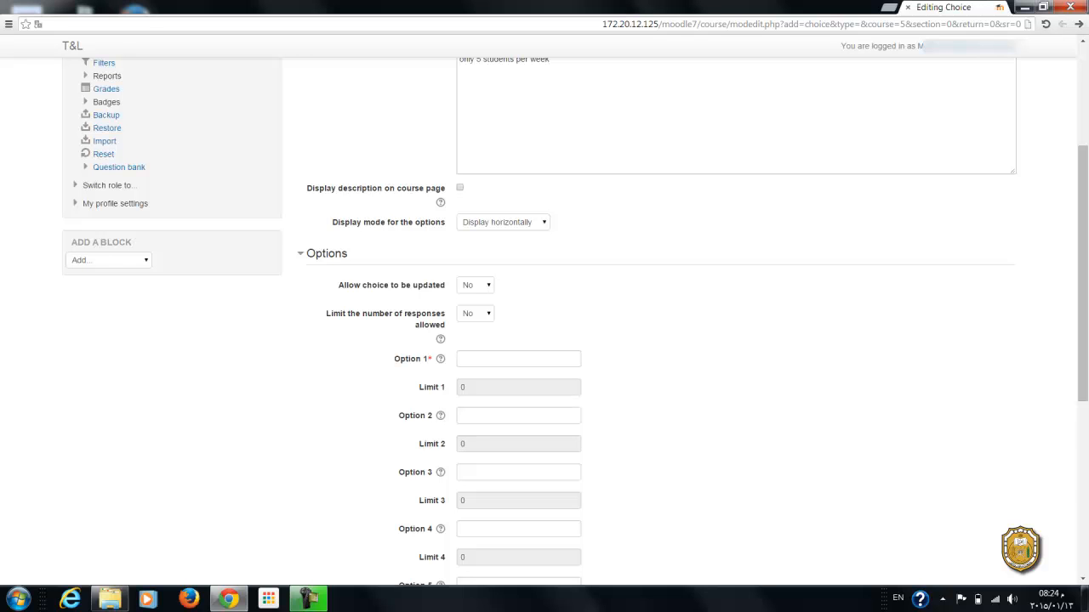
{"action": "left_click", "coordinate": [503, 223]}
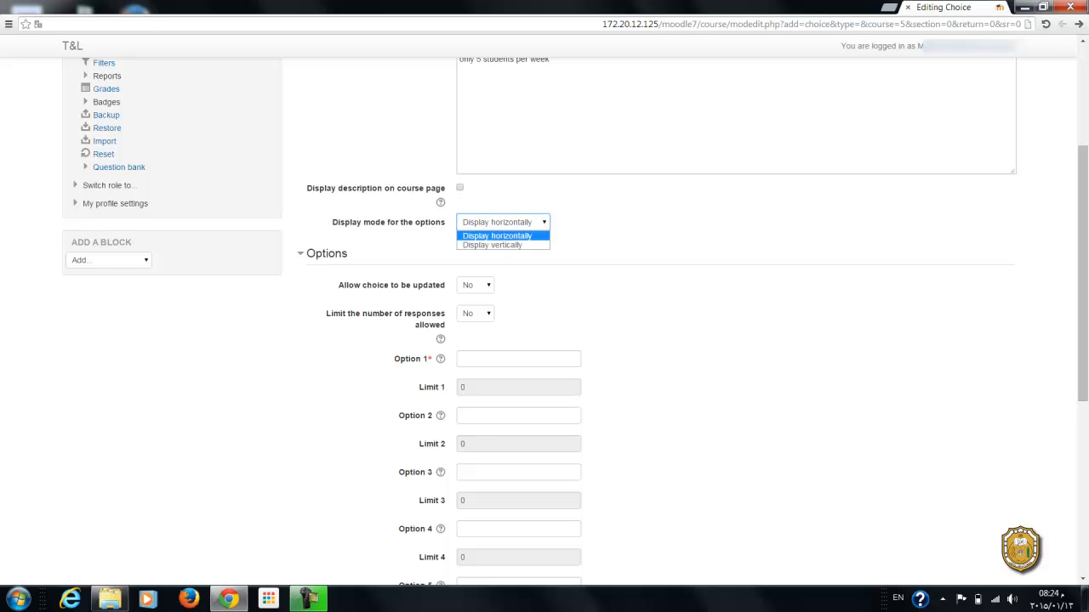
{"action": "left_click", "coordinate": [492, 245]}
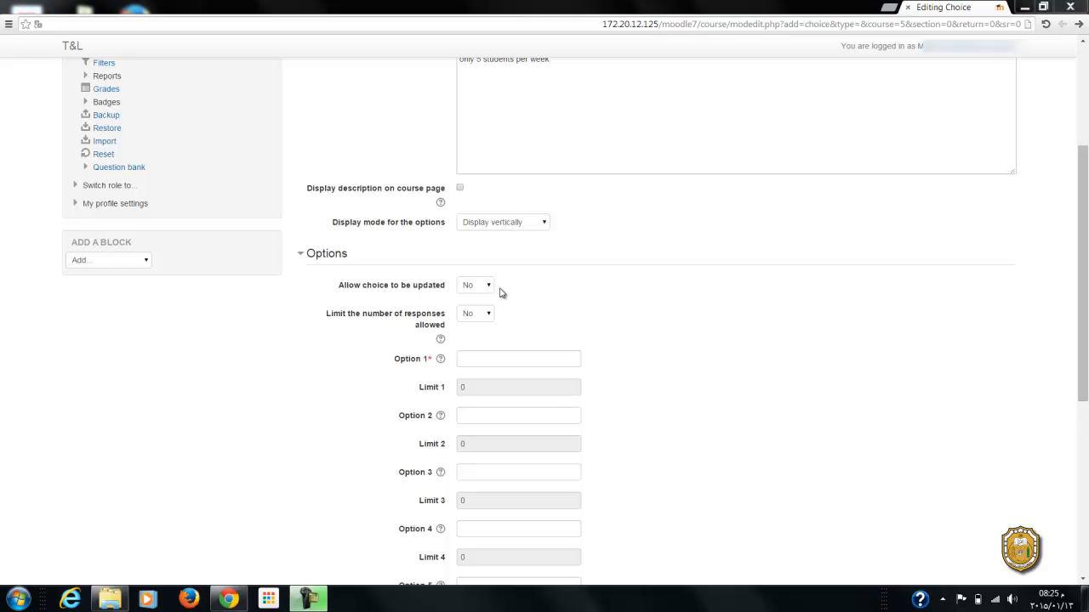
- Enable limiting the number of responses allowed for the choice
{"action": "left_click_drag", "start_coordinate": [1081, 317], "coordinate": [1081, 357]}
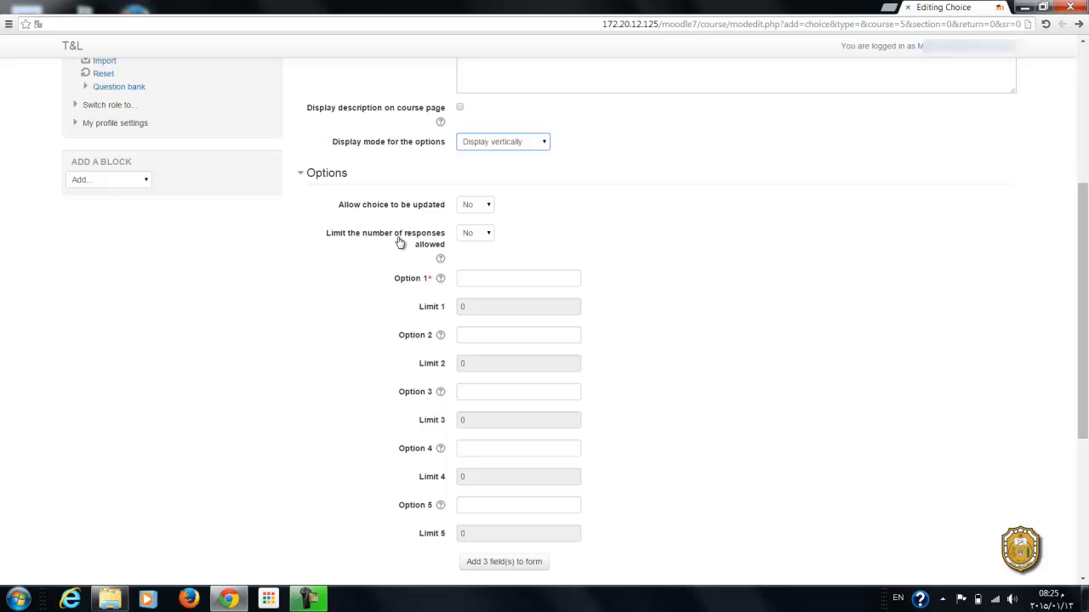
{"action": "left_click", "coordinate": [489, 233]}
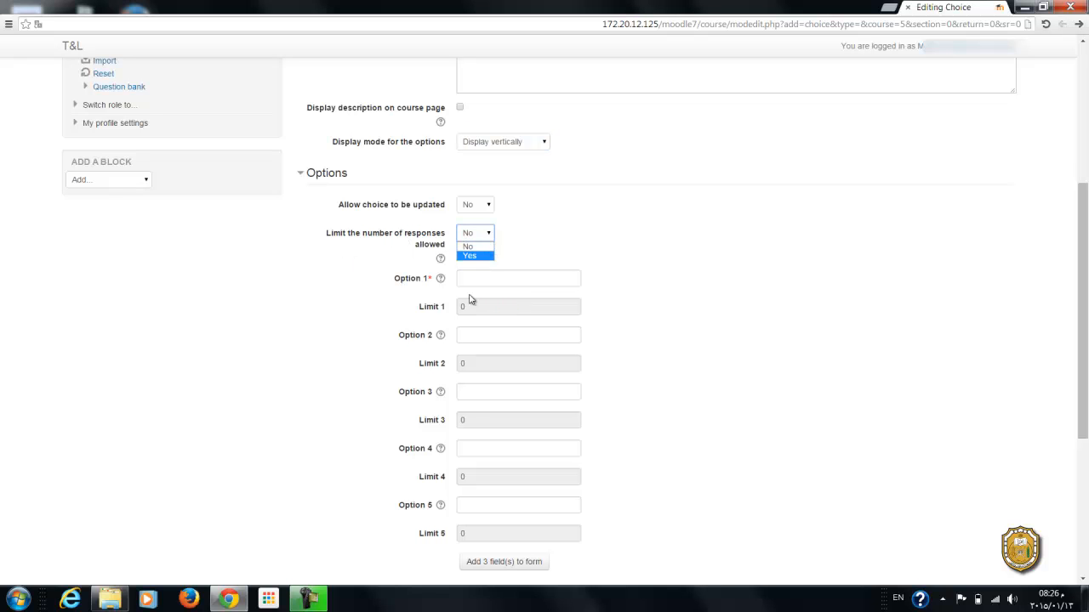
{"action": "left_click", "coordinate": [472, 255]}
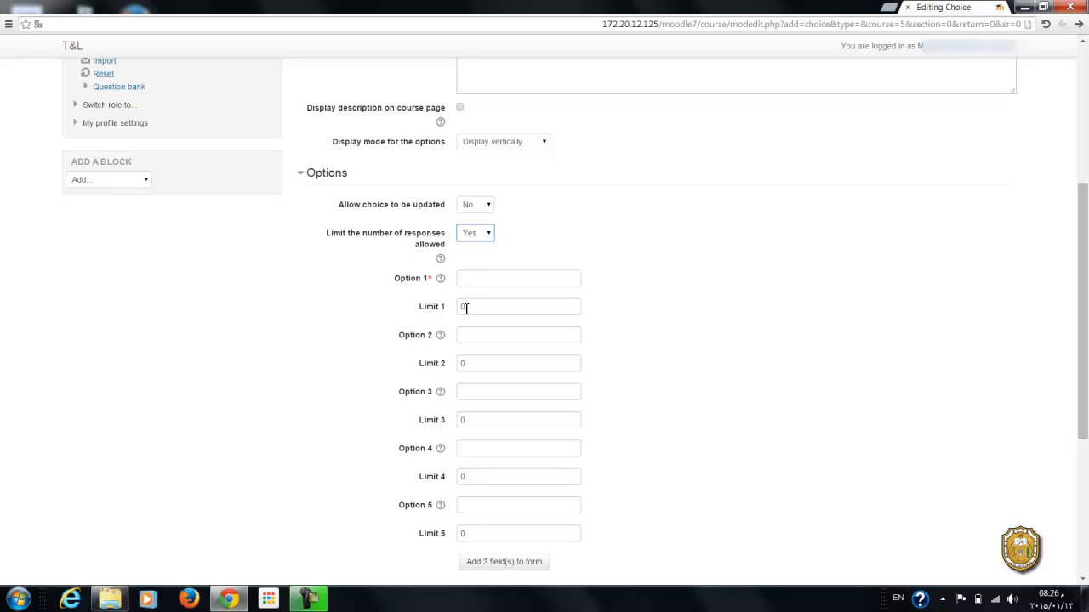
- Fill in Option 1 as 10 and Option 2 as 11, each with a limit of 5
{"action": "left_click", "coordinate": [464, 280]}
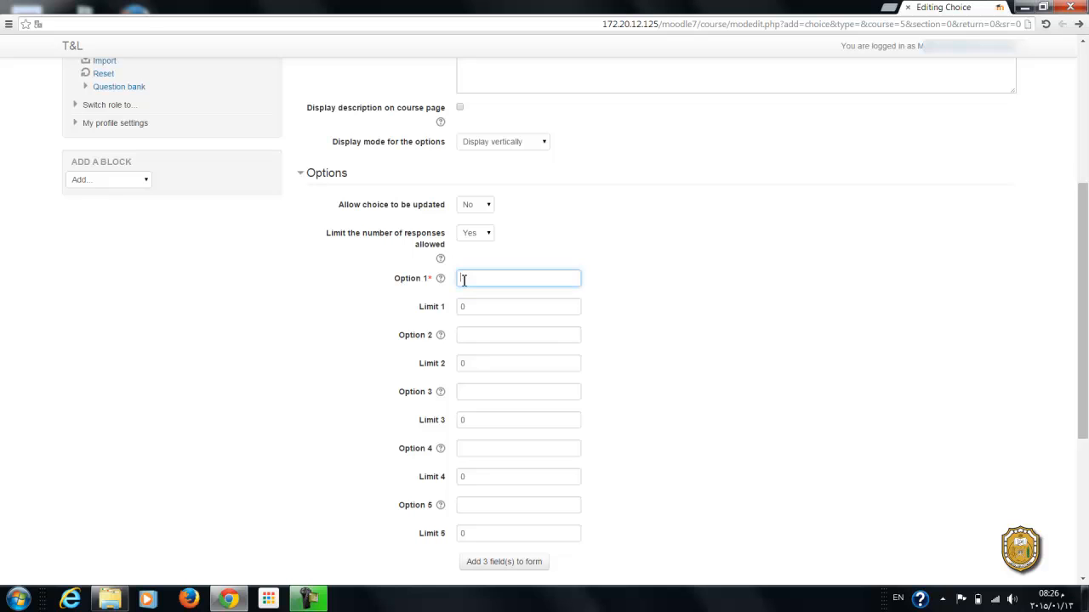
{"action": "type", "text": "10"}
{"action": "key", "text": "Tab"}
{"action": "type", "text": "5"}
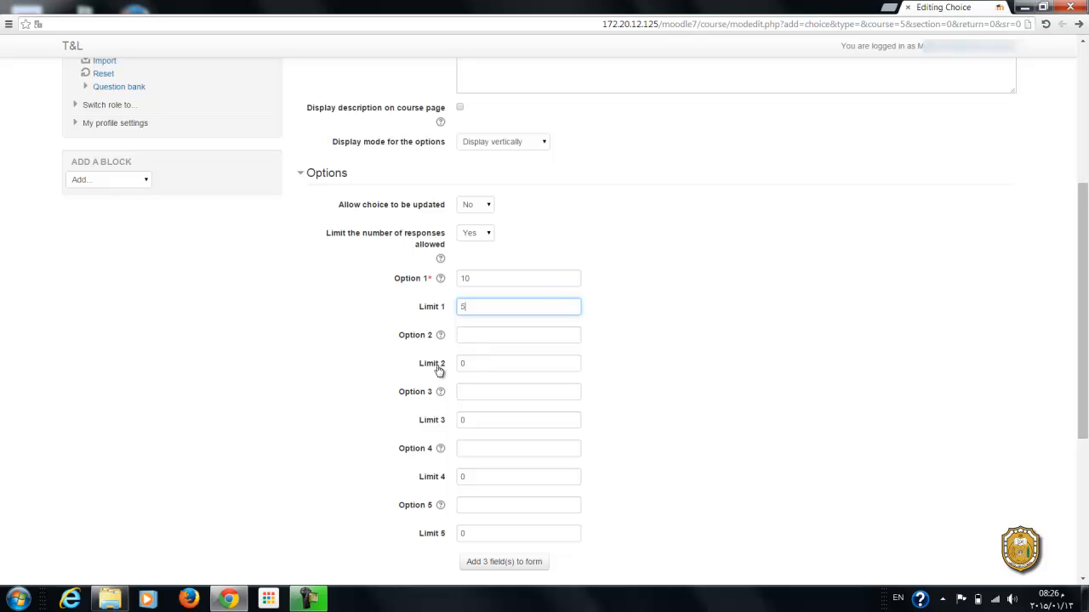
{"action": "left_click", "coordinate": [472, 338]}
{"action": "type", "text": "11"}
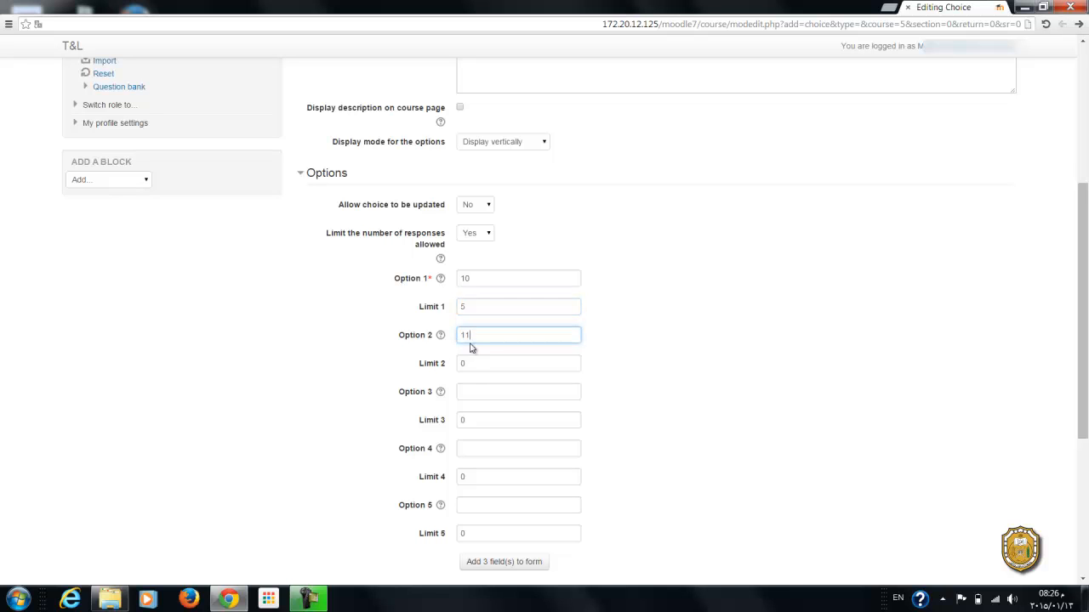
{"action": "key", "text": "Tab"}
{"action": "type", "text": "5"}
- Fill in Options 3, 4 and 5 as 12, 13 and 14, each with a limit of 5
{"action": "left_click", "coordinate": [468, 397]}
{"action": "type", "text": "12"}
{"action": "key", "text": "Tab"}
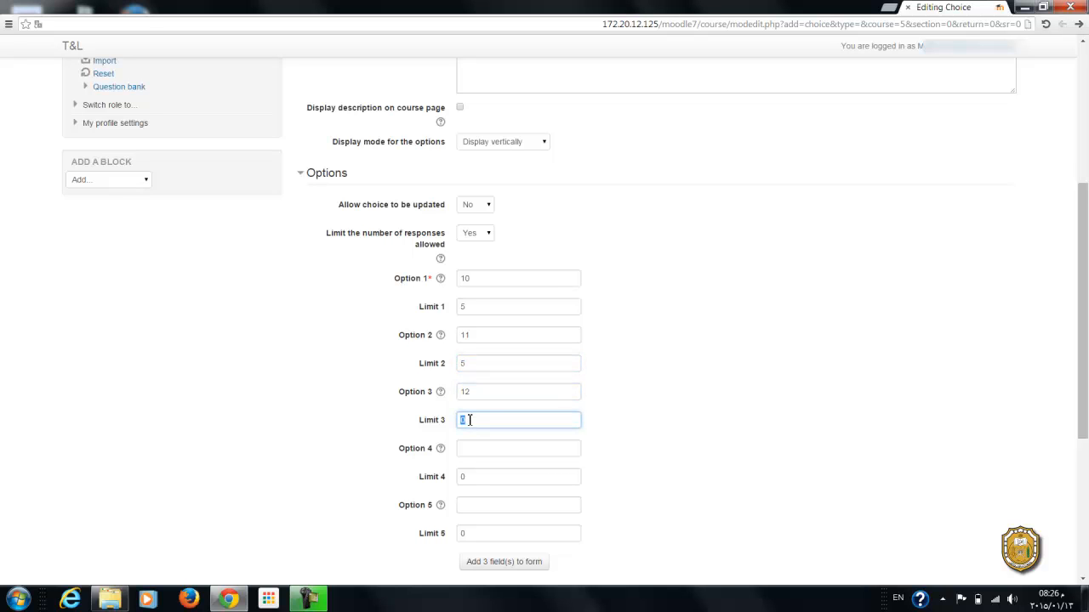
{"action": "type", "text": "5"}
{"action": "left_click", "coordinate": [469, 448]}
{"action": "type", "text": "13"}
{"action": "key", "text": "Tab"}
{"action": "type", "text": "5"}
{"action": "left_click", "coordinate": [466, 507]}
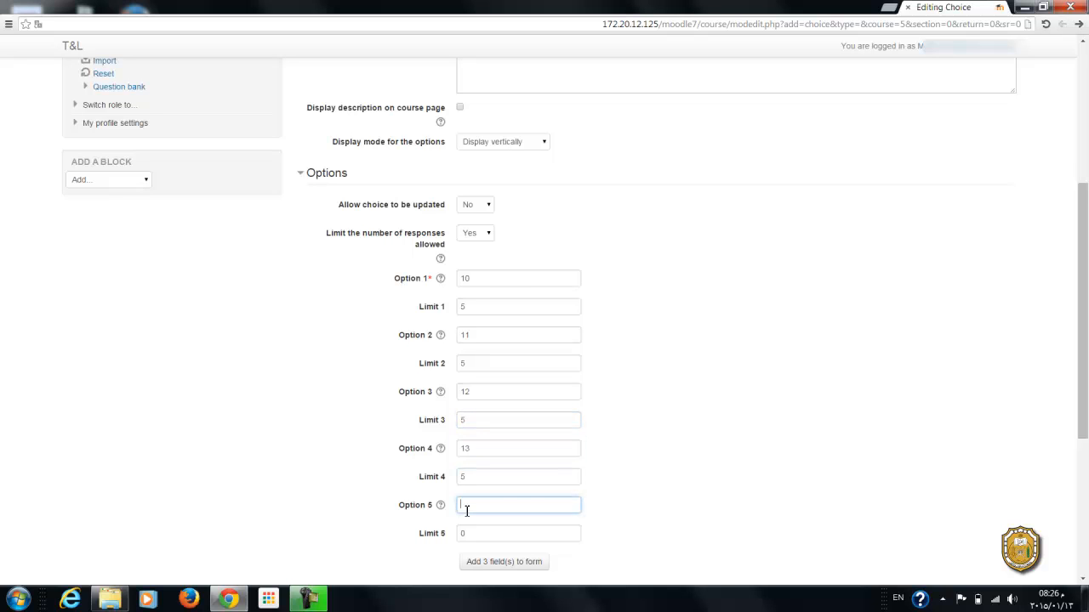
{"action": "type", "text": "14"}
{"action": "key", "text": "Tab"}
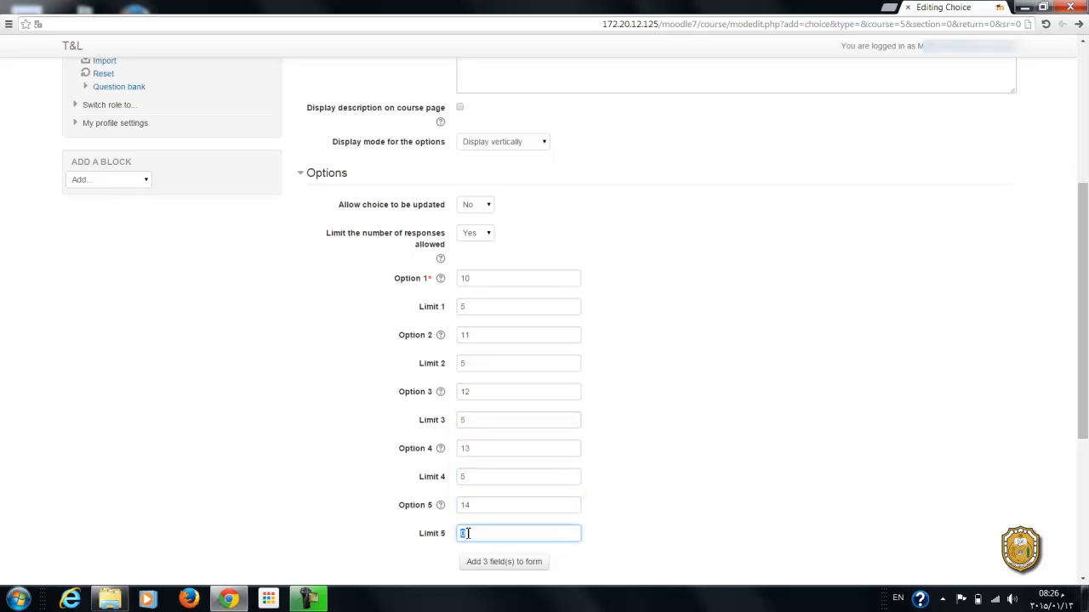
{"action": "type", "text": "5"}
- In the Results settings, publish results to students only after the choice is closed, keeping them anonymous without student names
{"action": "scroll", "coordinate": [1075, 328], "scroll_direction": "down", "scroll_amount": 3}
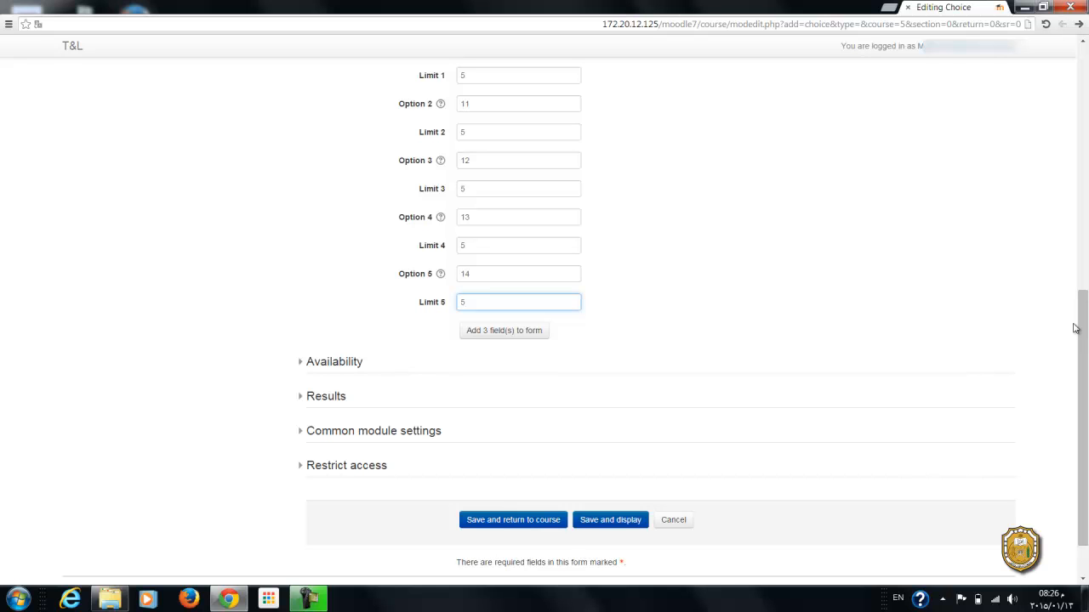
{"action": "left_click", "coordinate": [301, 398]}
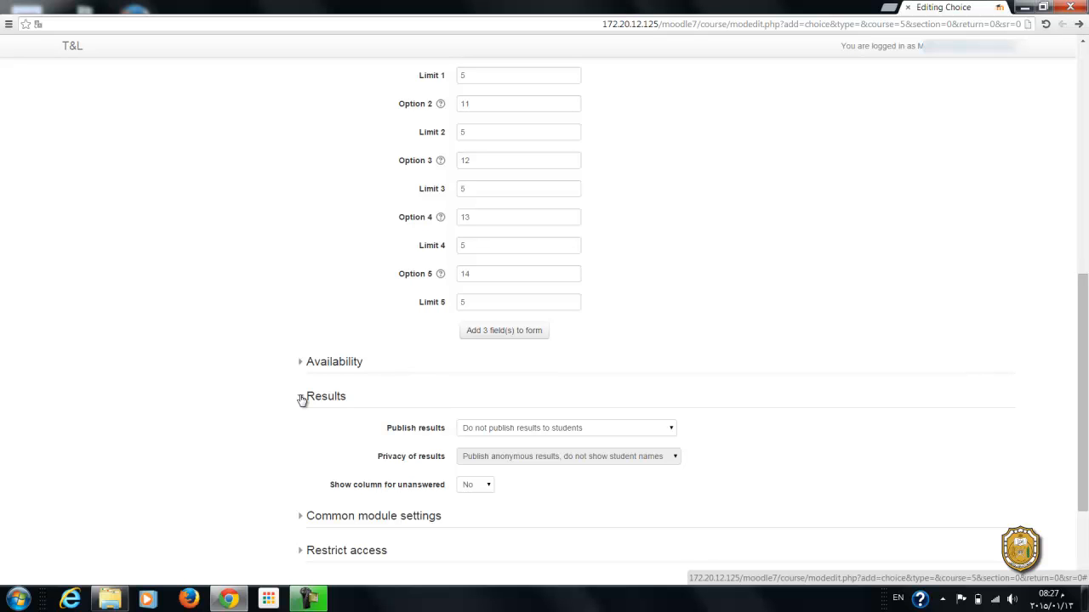
{"action": "scroll", "coordinate": [302, 400], "scroll_direction": "down", "scroll_amount": 3}
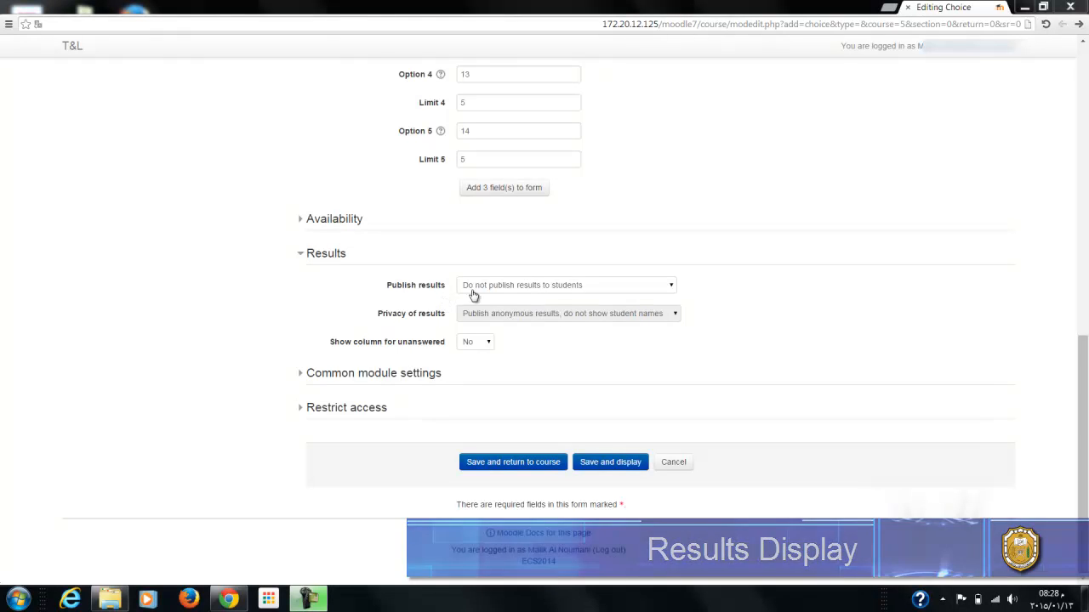
{"action": "left_click", "coordinate": [668, 288]}
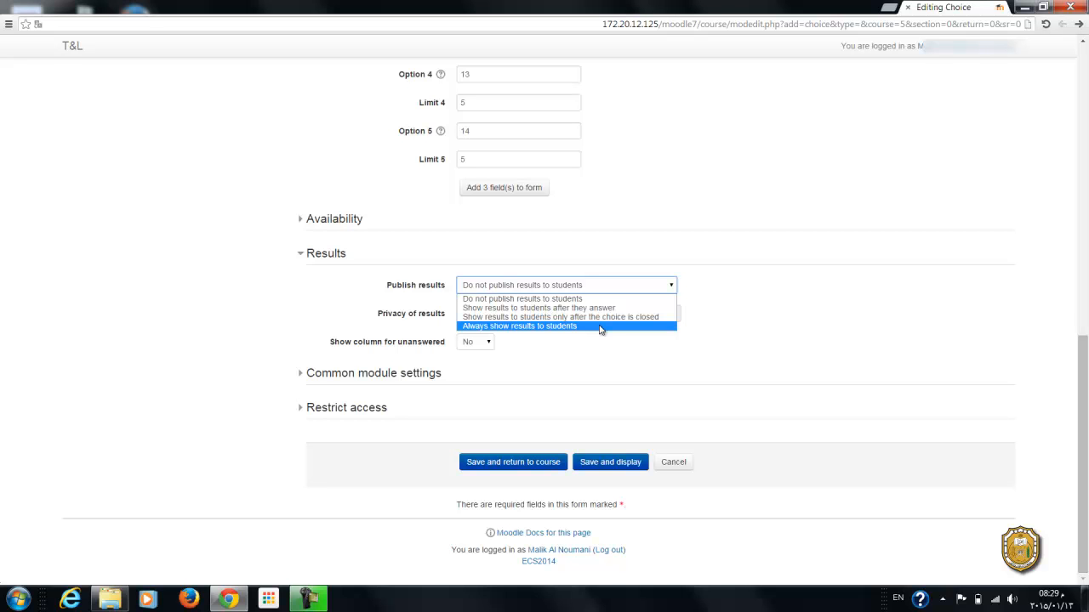
{"action": "left_click", "coordinate": [587, 292]}
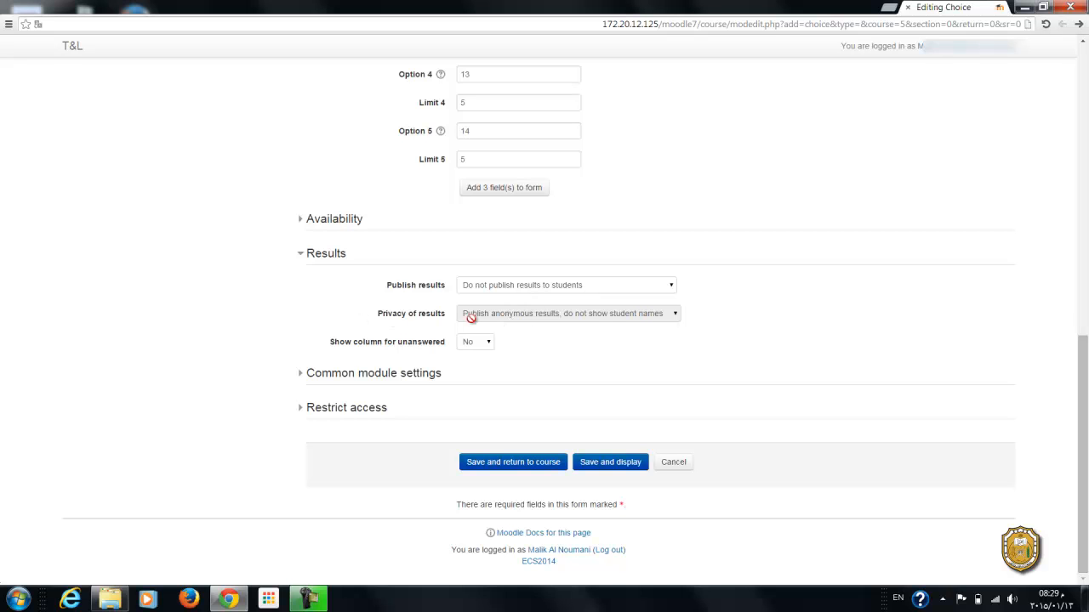
{"action": "left_click", "coordinate": [548, 291]}
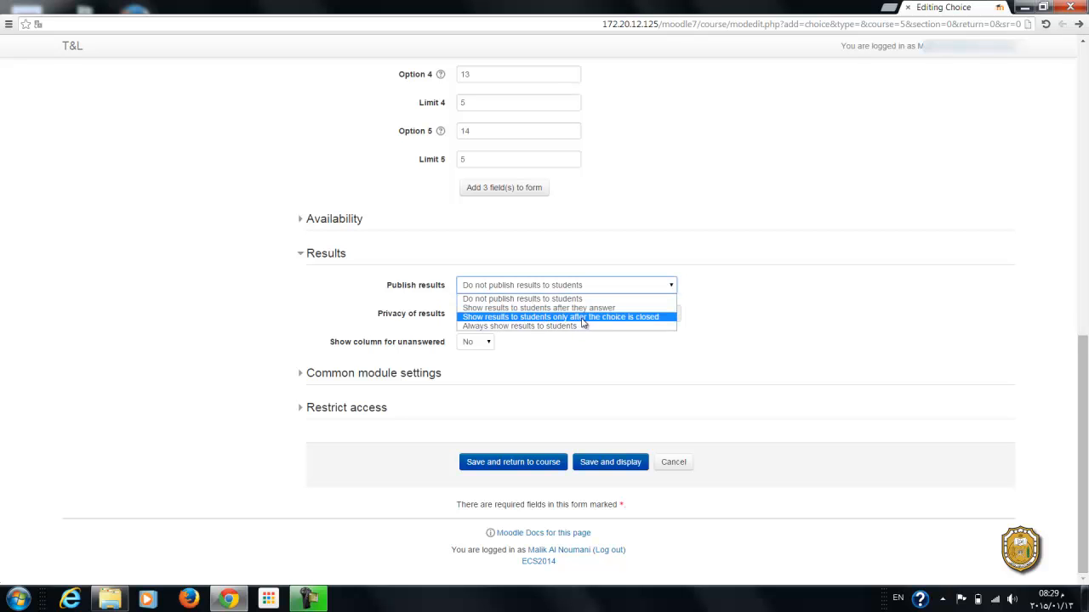
{"action": "left_click", "coordinate": [609, 317]}
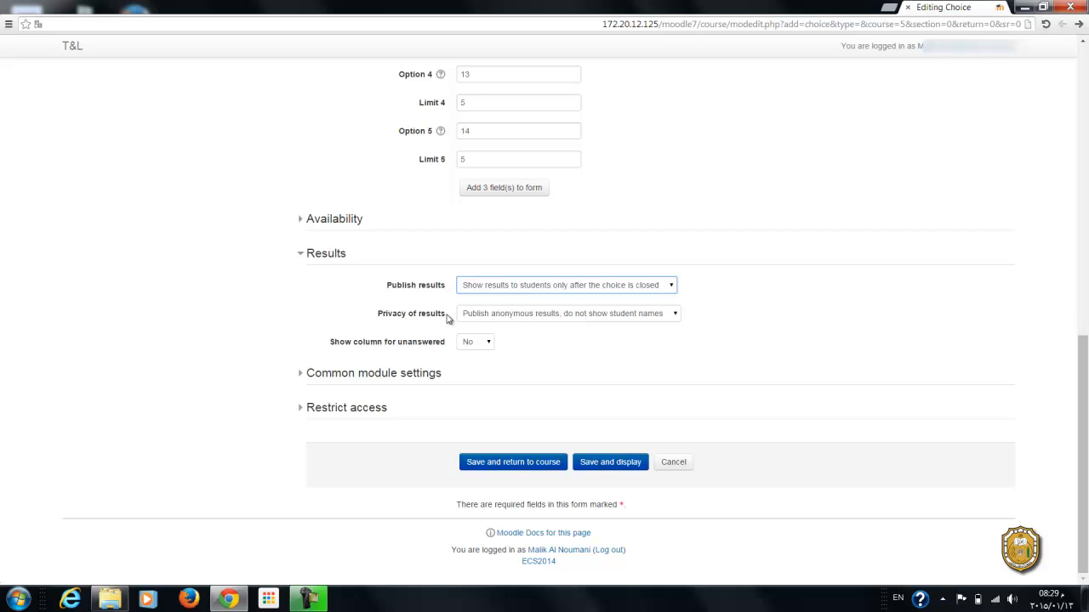
{"action": "left_click", "coordinate": [561, 316]}
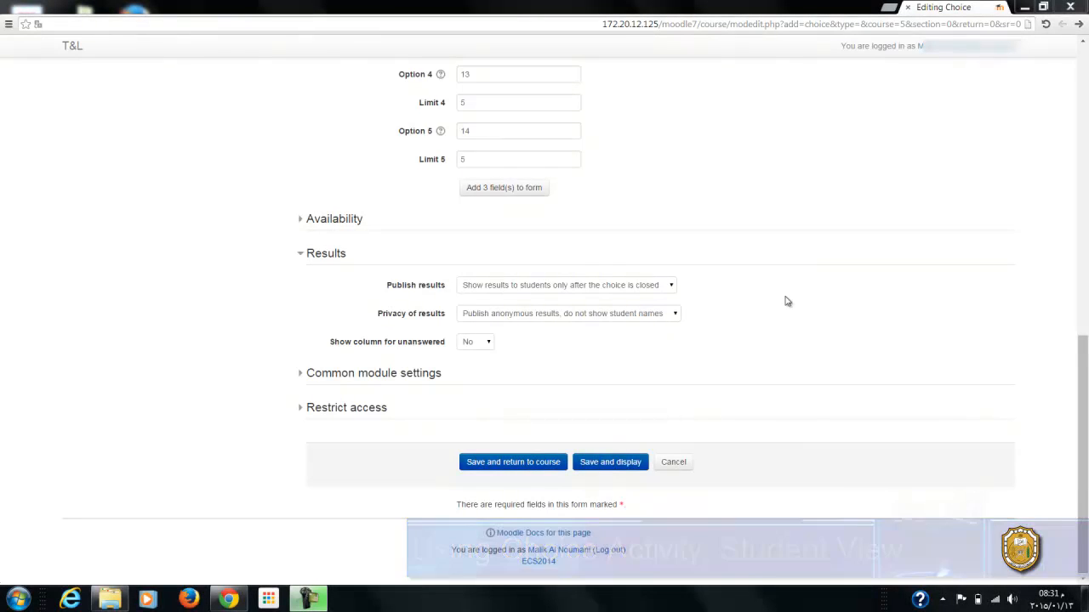
- Save the choice, return to the course, and switch the role to Student
{"action": "left_click", "coordinate": [521, 467]}
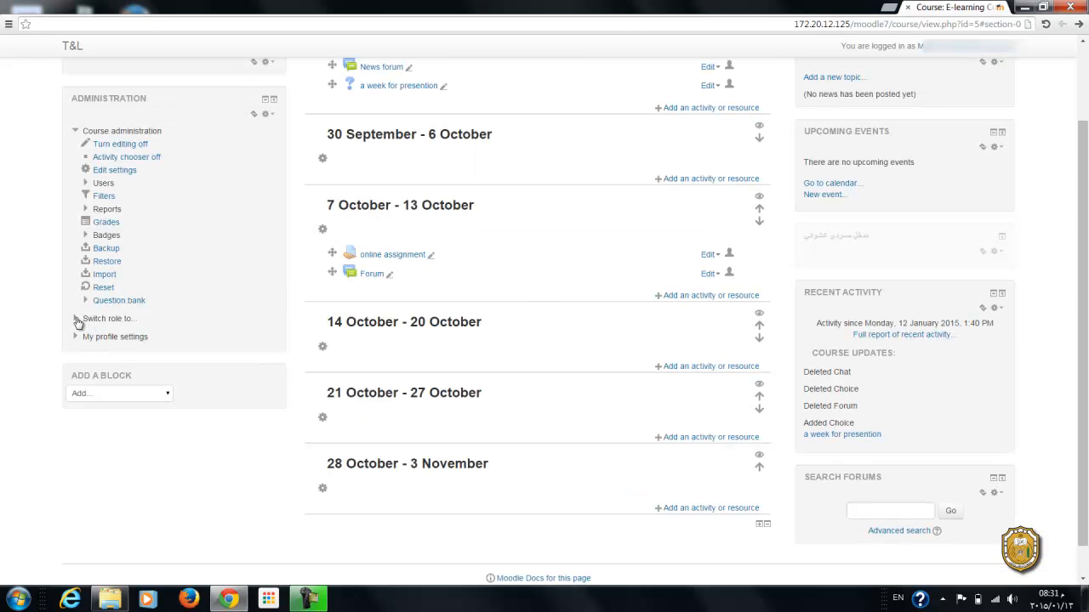
{"action": "left_click", "coordinate": [76, 319]}
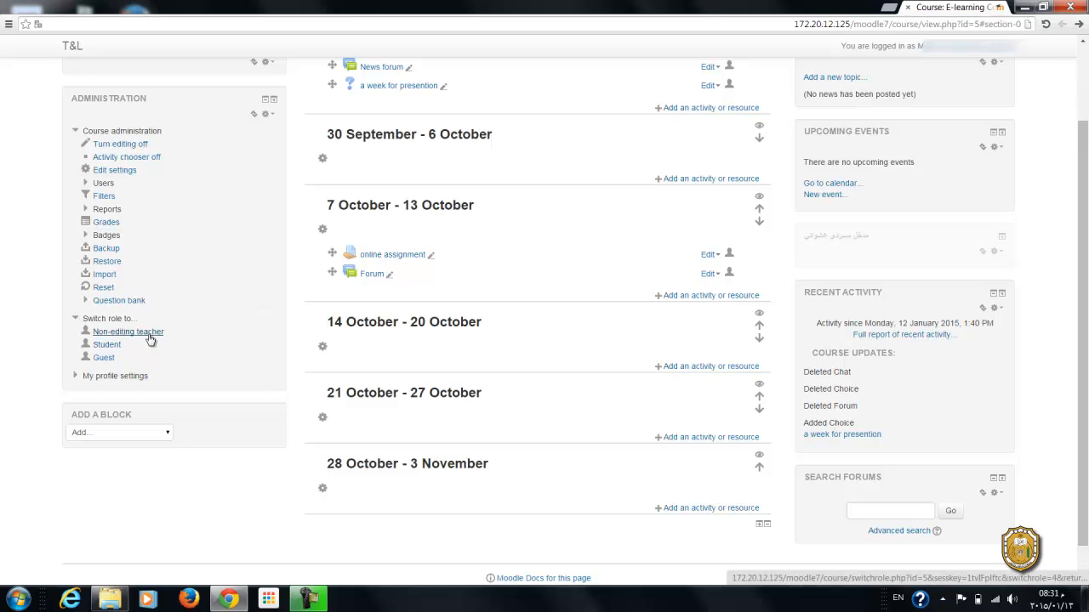
{"action": "left_click", "coordinate": [107, 346]}
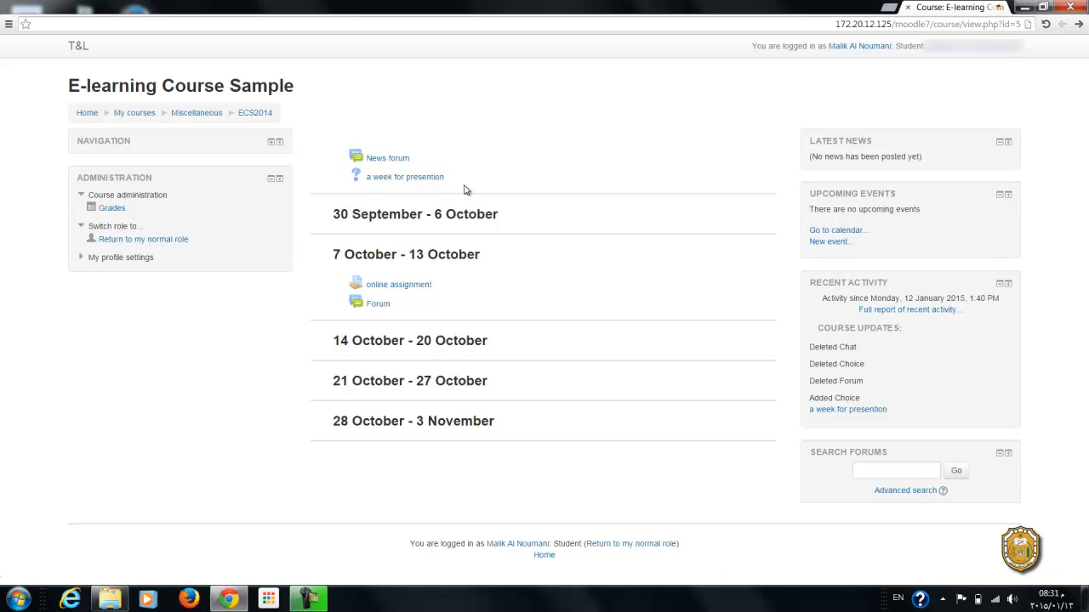
- Open the "a week for presention" choice and submit option 11 as the answer
{"action": "left_click", "coordinate": [403, 180]}
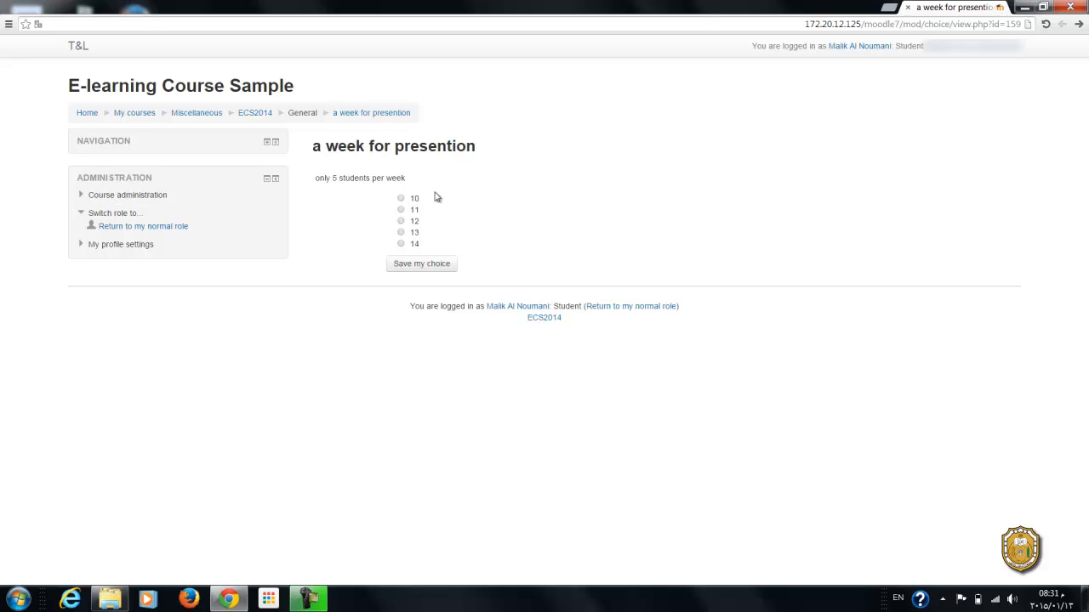
{"action": "left_click", "coordinate": [401, 210]}
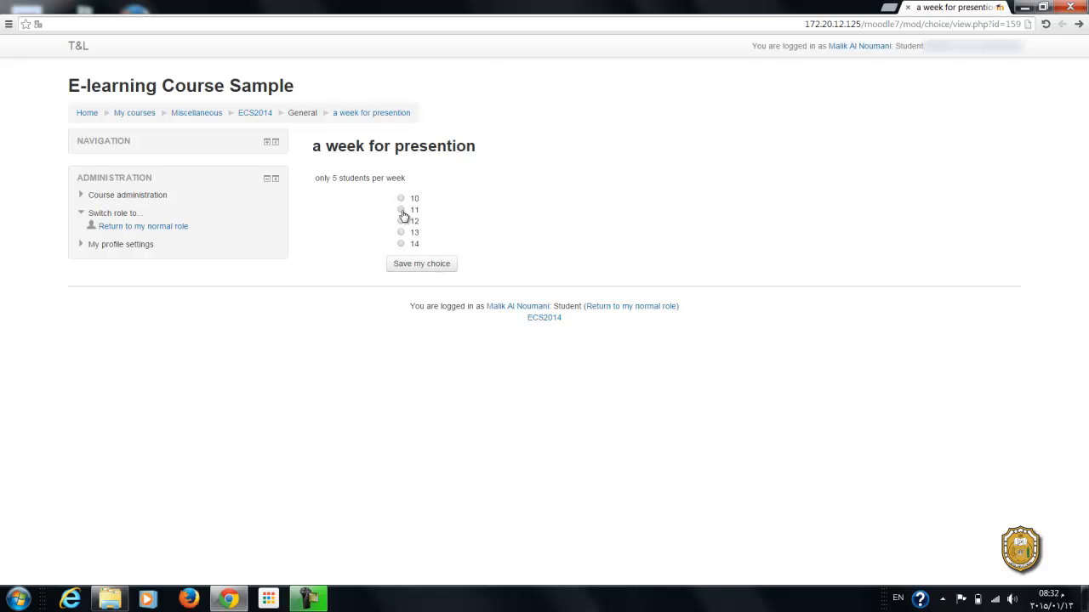
{"action": "left_click", "coordinate": [431, 266]}
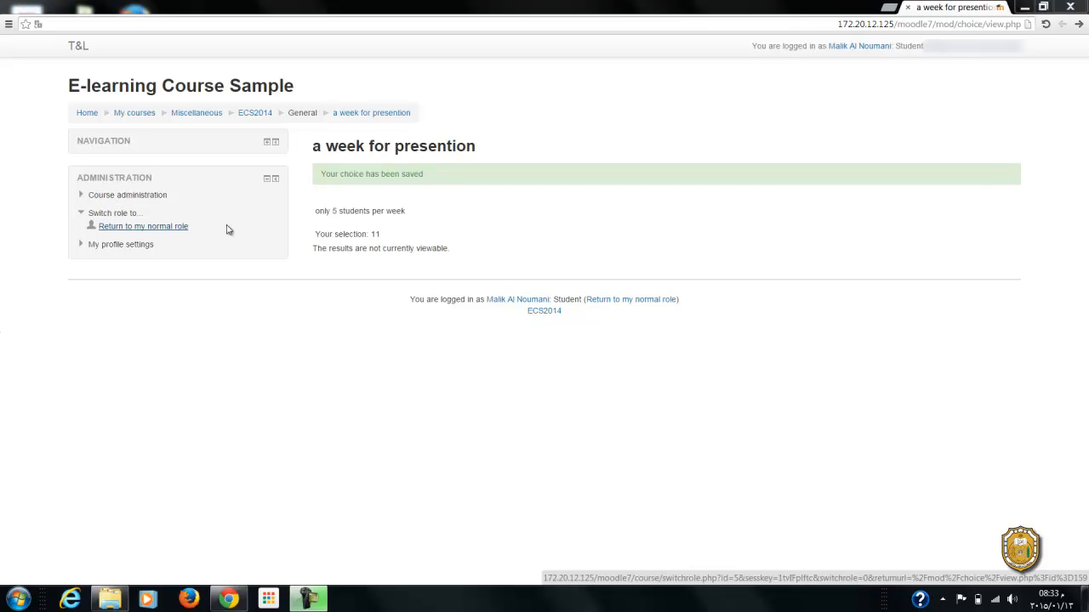
- Return to the normal role and view the choice's responses, checking the actions available for selected responses
{"action": "left_click", "coordinate": [147, 226]}
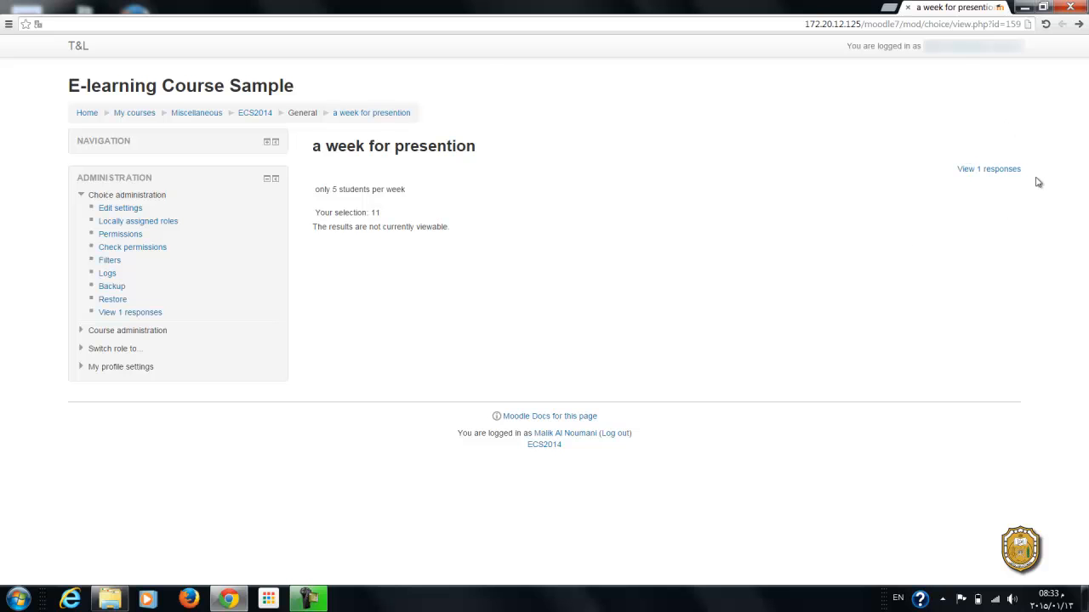
{"action": "left_click", "coordinate": [991, 170]}
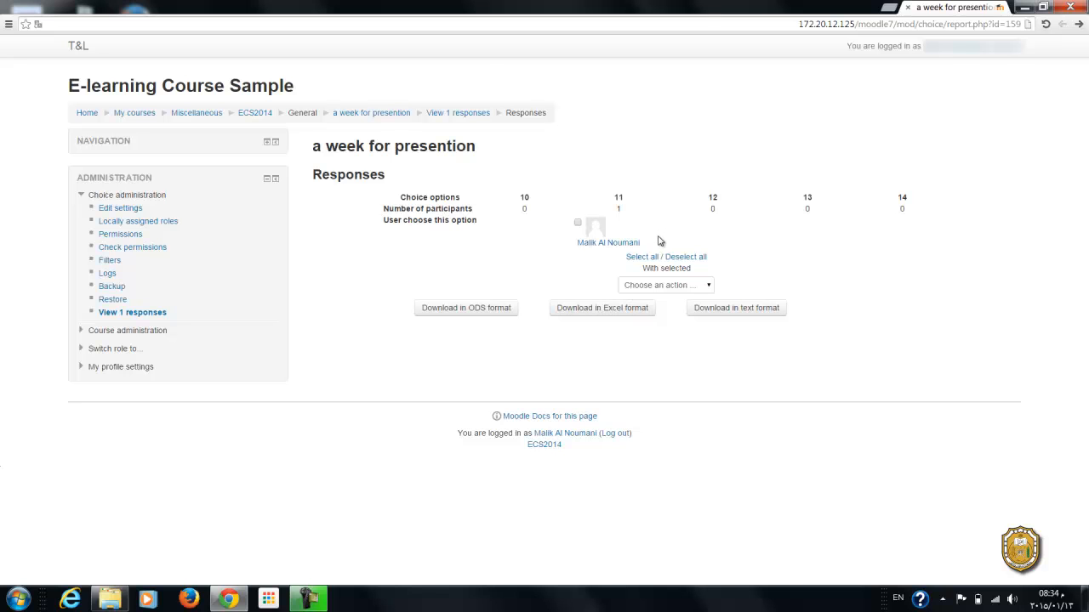
{"action": "left_click", "coordinate": [708, 288]}
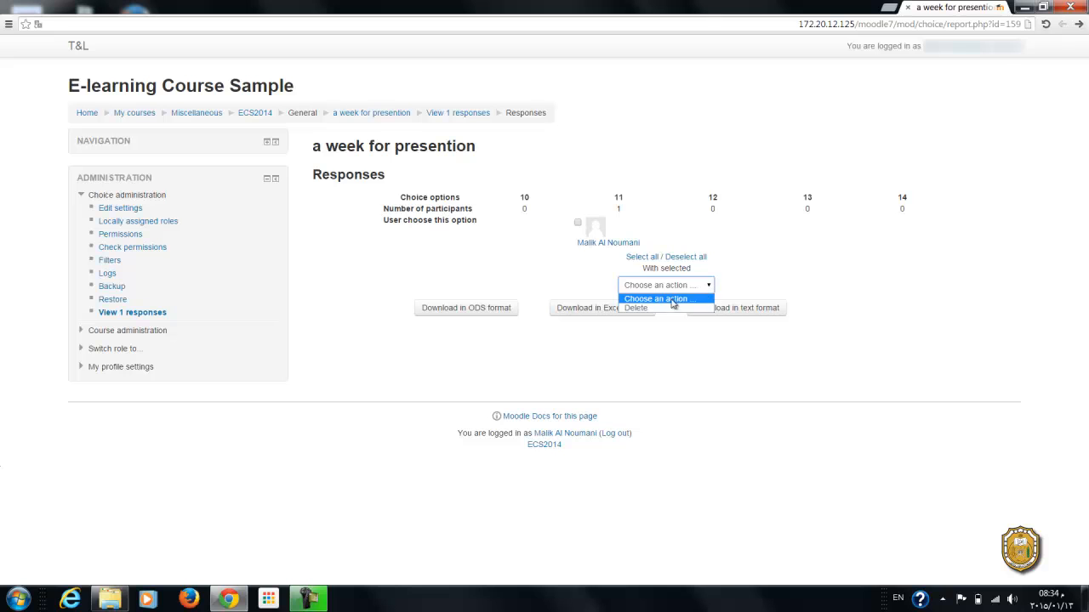
{"action": "left_click", "coordinate": [782, 254]}
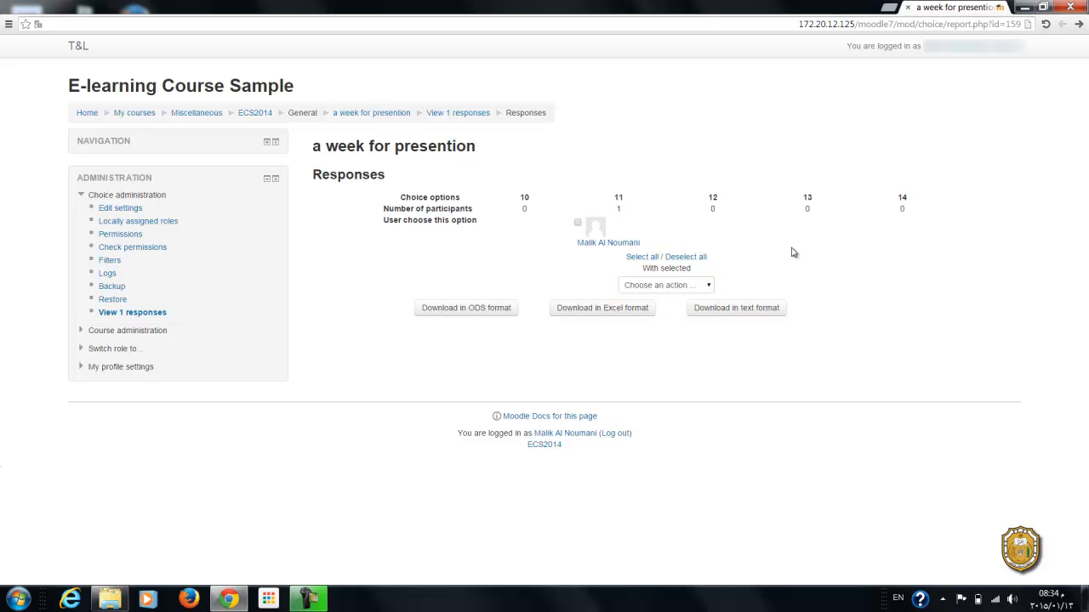